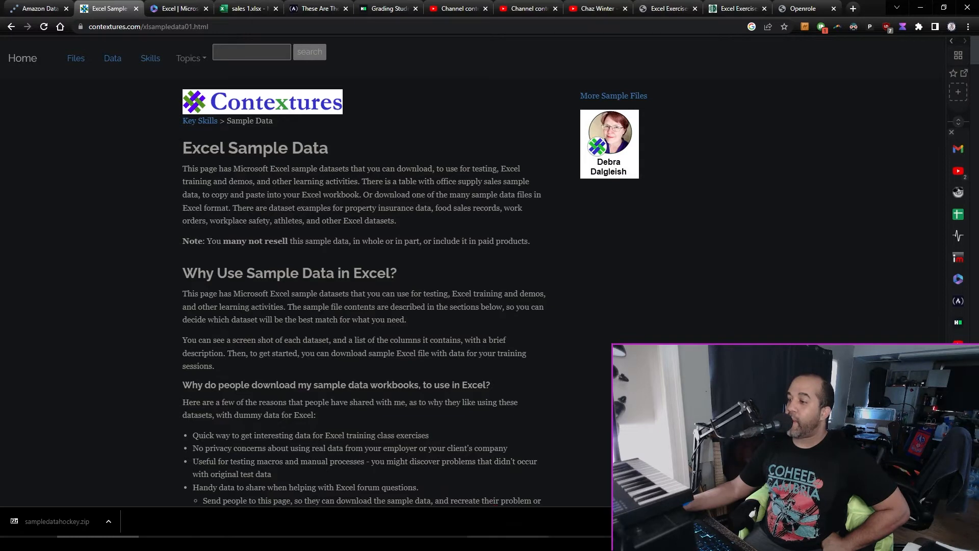
- Fill the empty cell S6, beside the player table in the hockey workbook, with yellow
click(521, 495)
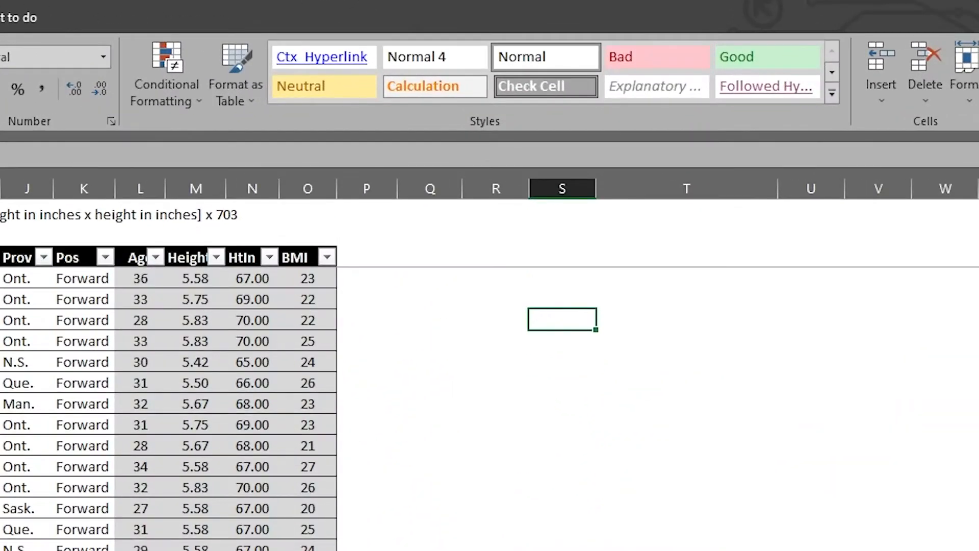
click(0, 89)
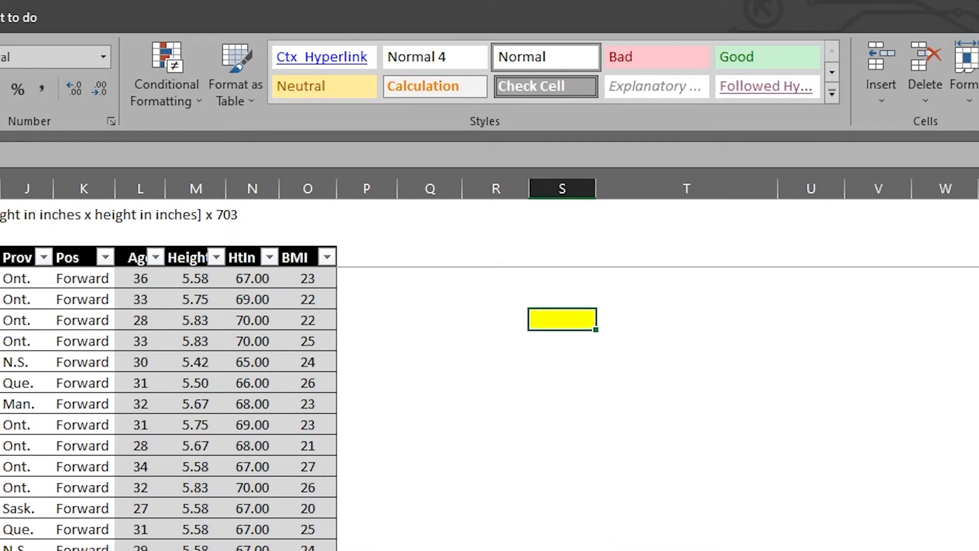
click(643, 320)
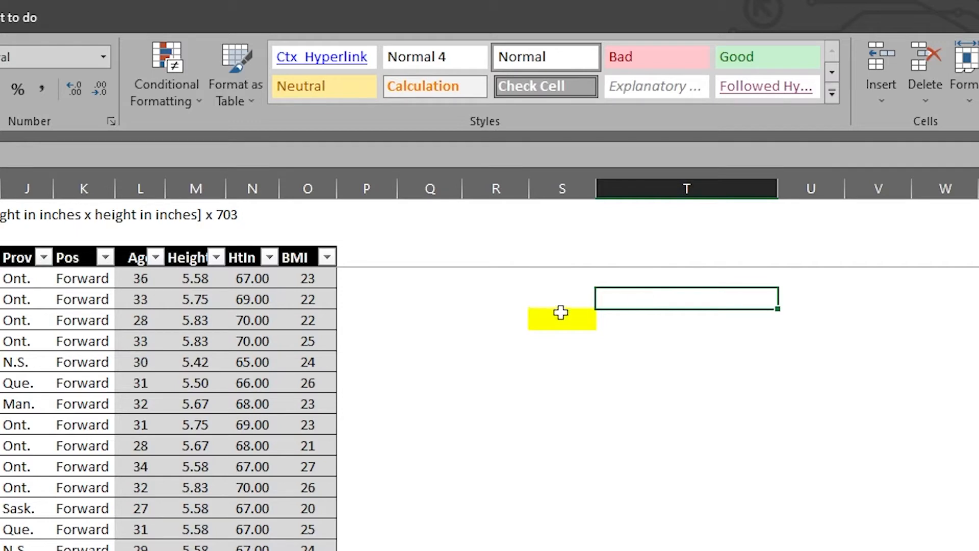
- Add bold headings "Test Value" in S5 and "VLOOKUP RESULT" in T5, and fill cell T6 light blue
click(568, 297)
text(Test Value)
key(Tab)
text(VLOOKUP RESULT)
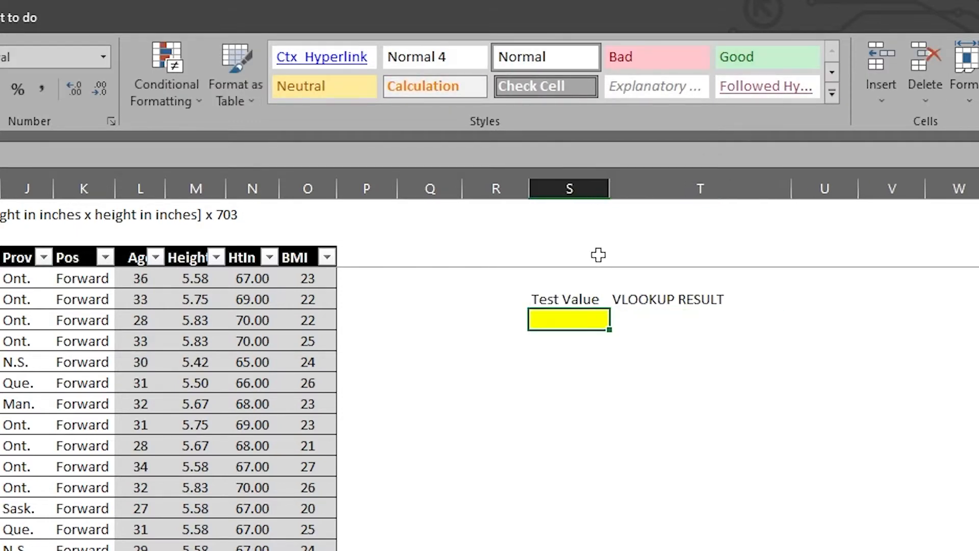
drag(566, 299, 644, 323)
click(644, 323)
click(632, 344)
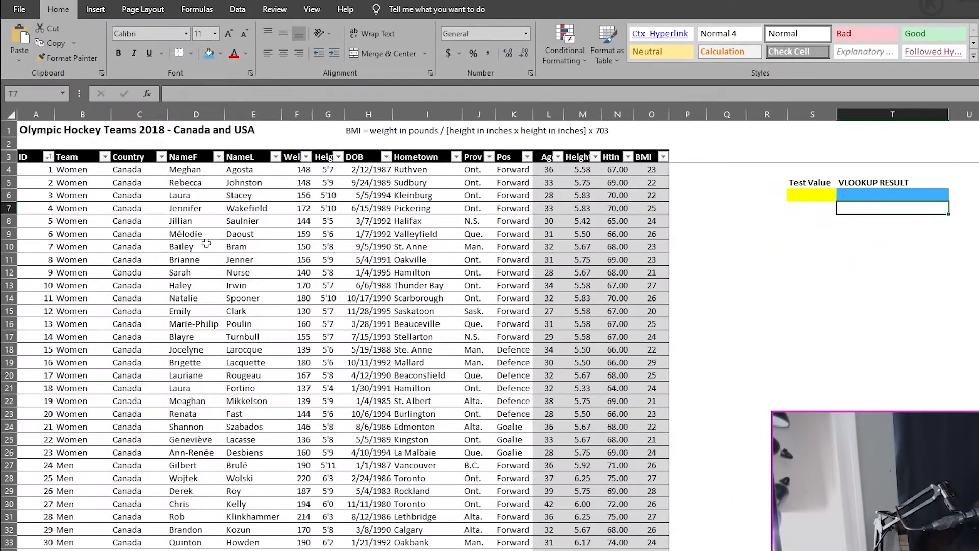
- Begin a VLOOKUP formula in T6 that uses the yellow test cell S6 as its lookup value
drag(45, 173, 49, 323)
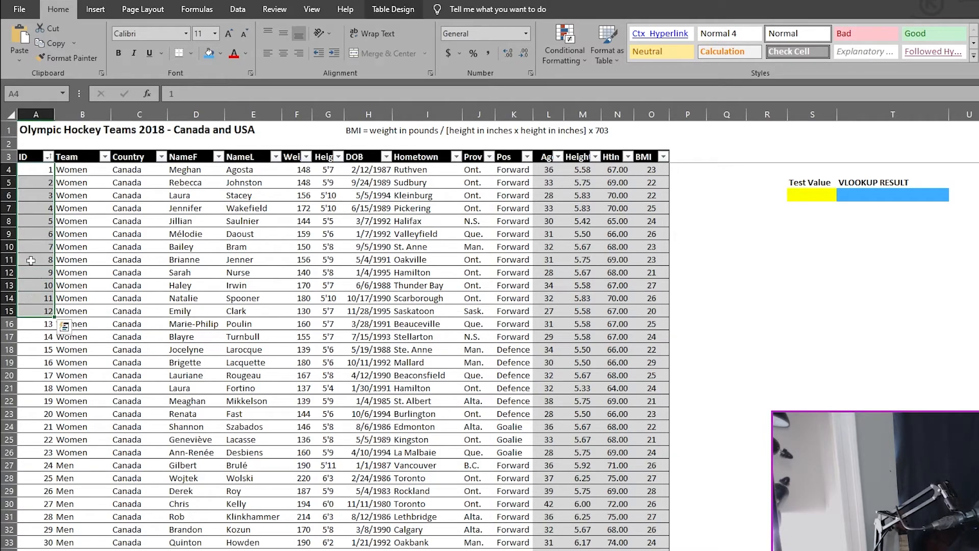
click(43, 247)
click(913, 195)
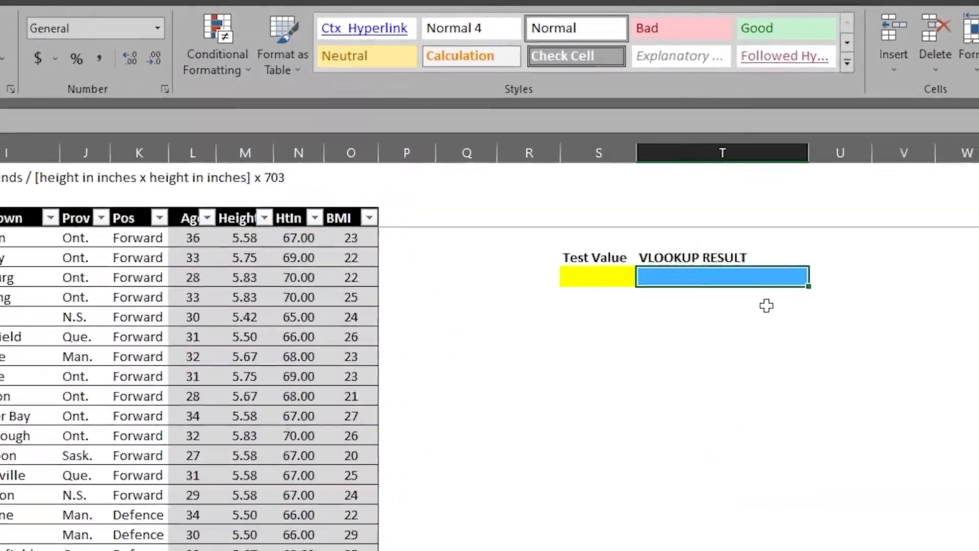
text(=VLOOKUP)
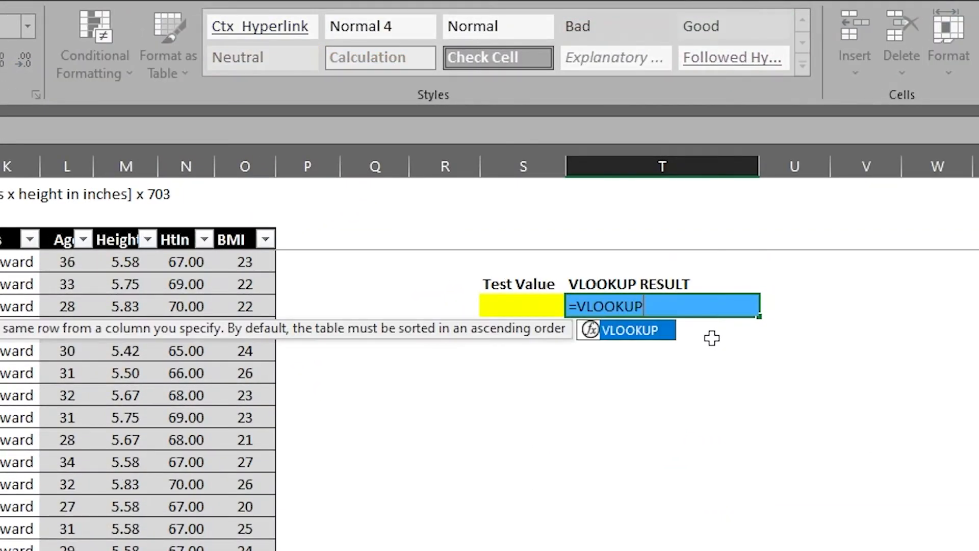
text(()
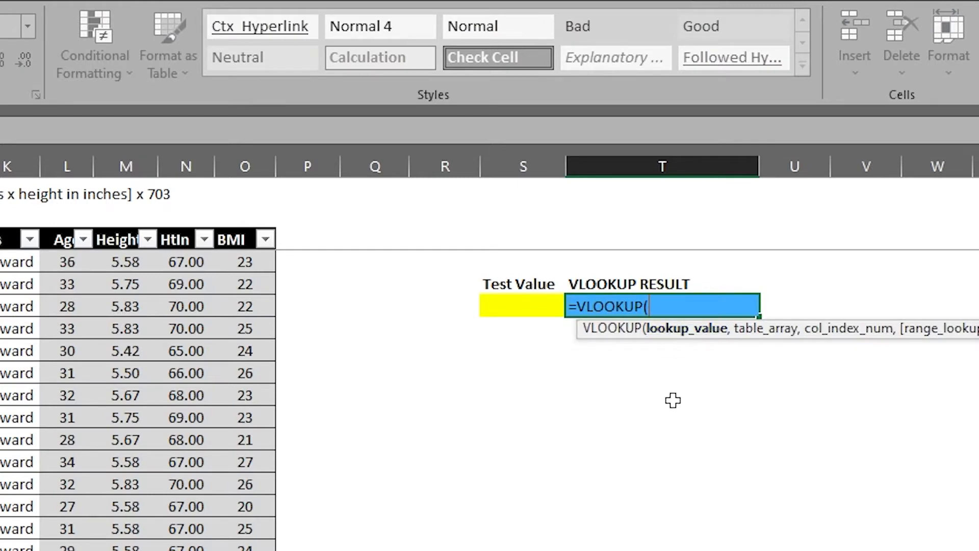
click(523, 303)
text(,)
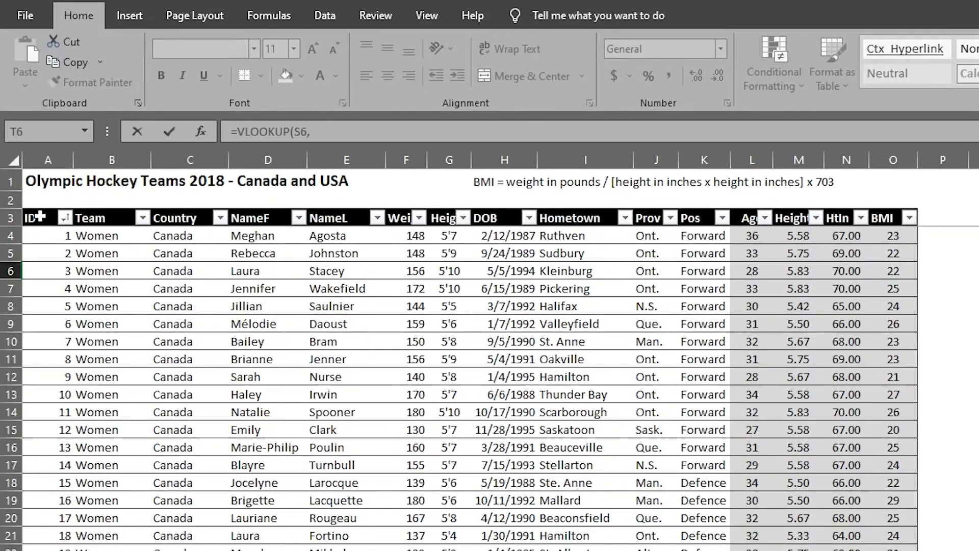
click(40, 217)
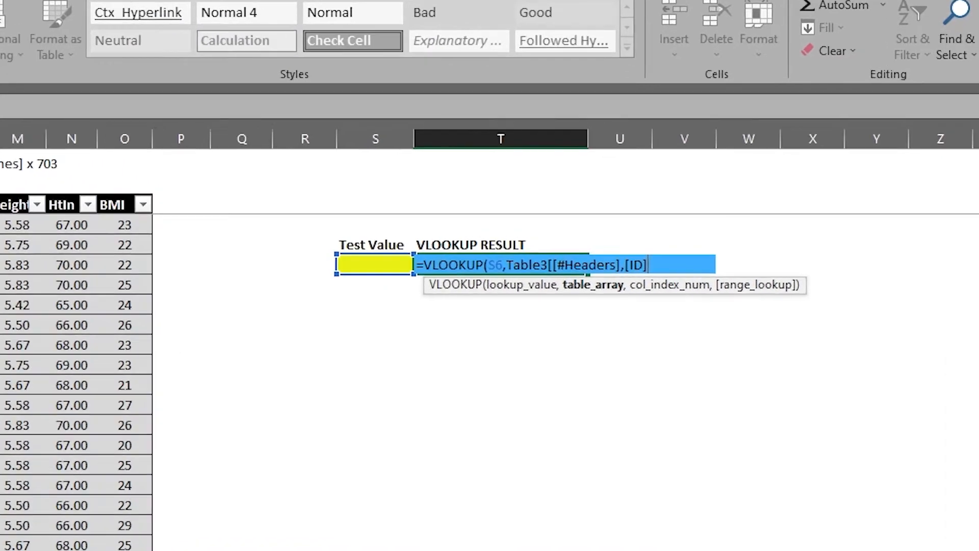
key(BackSpace)
key(BackSpace)
key(BackSpace)
key(BackSpace)
key(BackSpace)
key(BackSpace)
key(BackSpace)
key(BackSpace)
key(BackSpace)
key(BackSpace)
key(BackSpace)
key(BackSpace)
key(BackSpace)
key(BackSpace)
key(BackSpace)
key(BackSpace)
key(BackSpace)
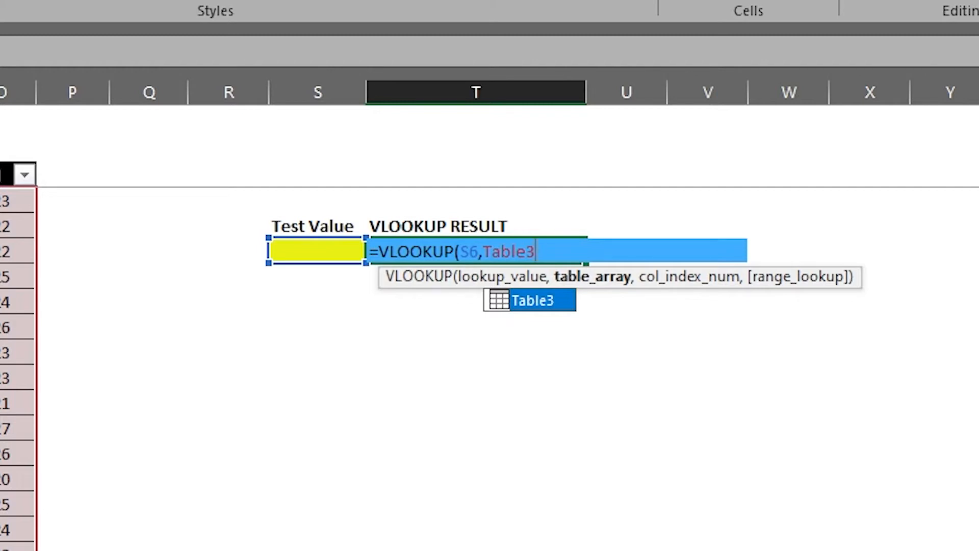
key(BackSpace)
key(BackSpace)
key(BackSpace)
key(BackSpace)
key(BackSpace)
key(BackSpace)
- Set the formula's table array to the entire player table including its headers, Table3[#All]
click(42, 220)
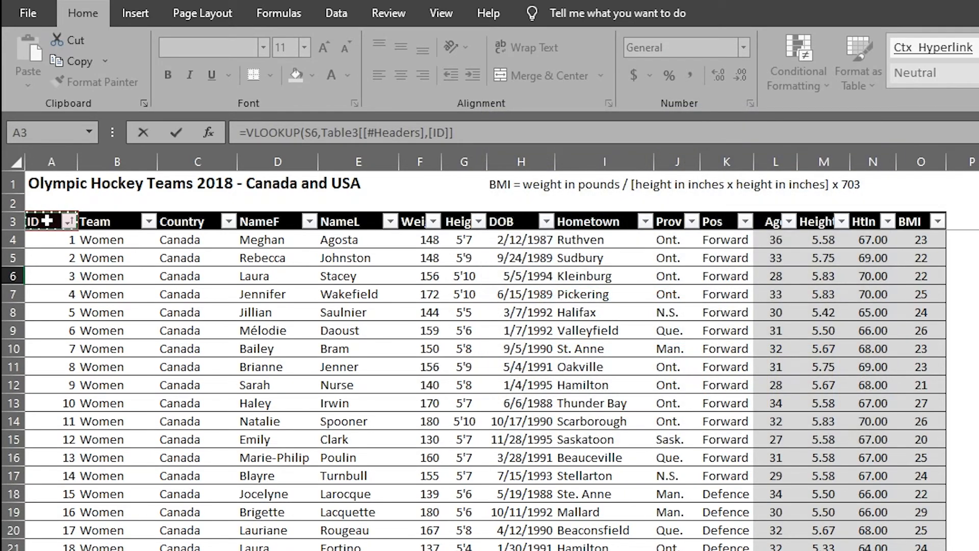
key(ctrl+shift+Right)
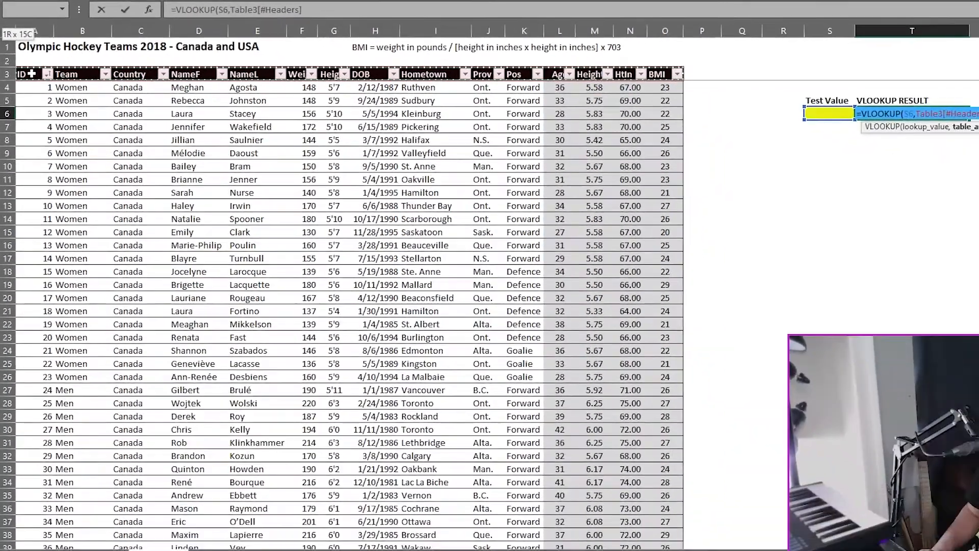
key(ctrl+shift+Down)
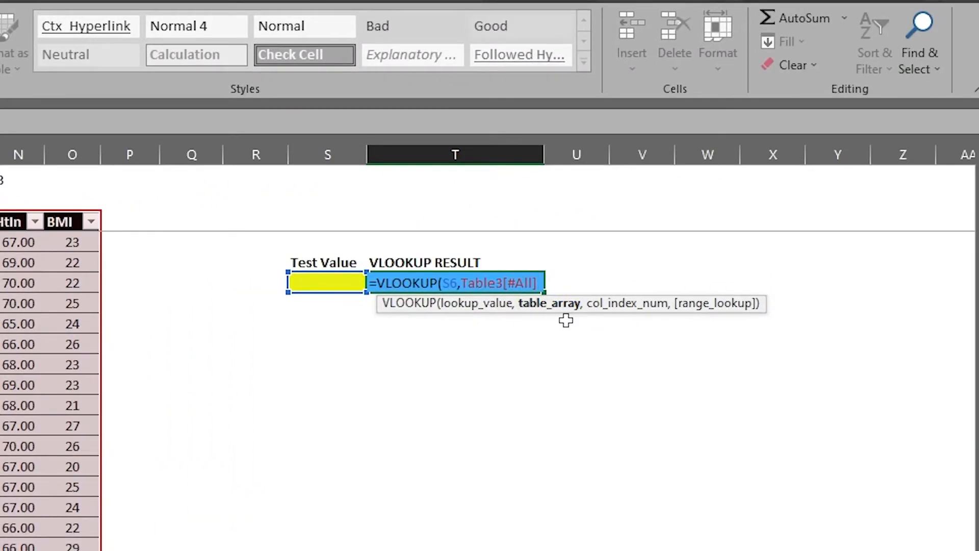
text(,)
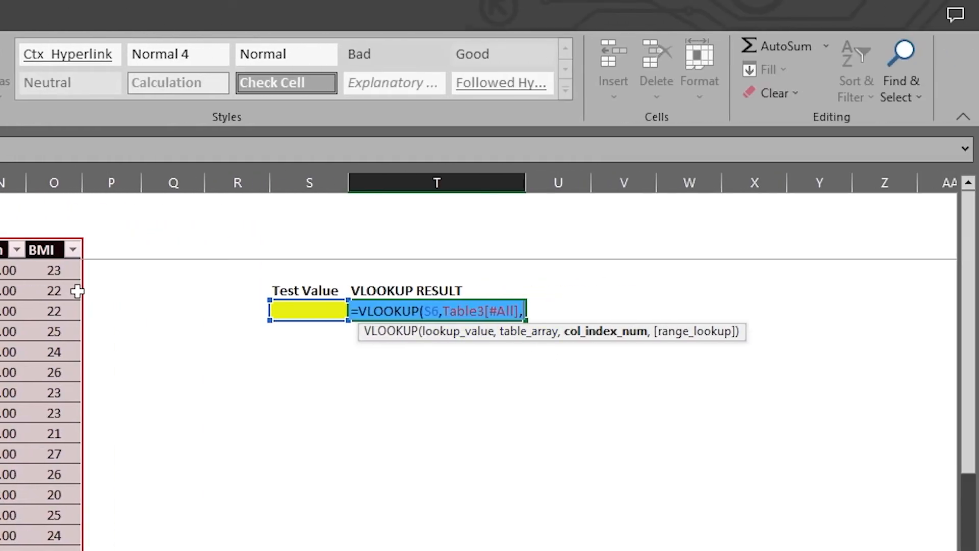
- Complete the VLOOKUP formula in T6 with column index 5 and FALSE for an exact match
text(5)
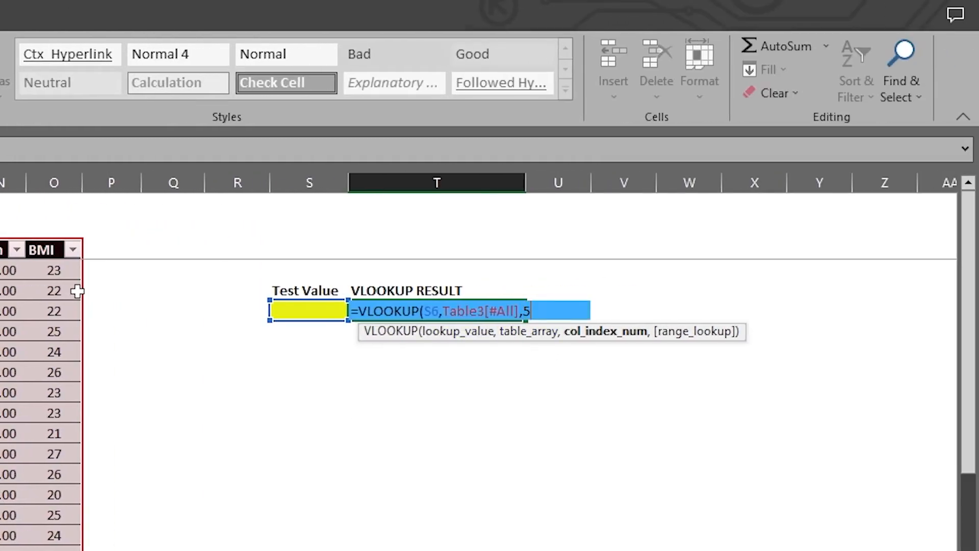
text(,FALSE)
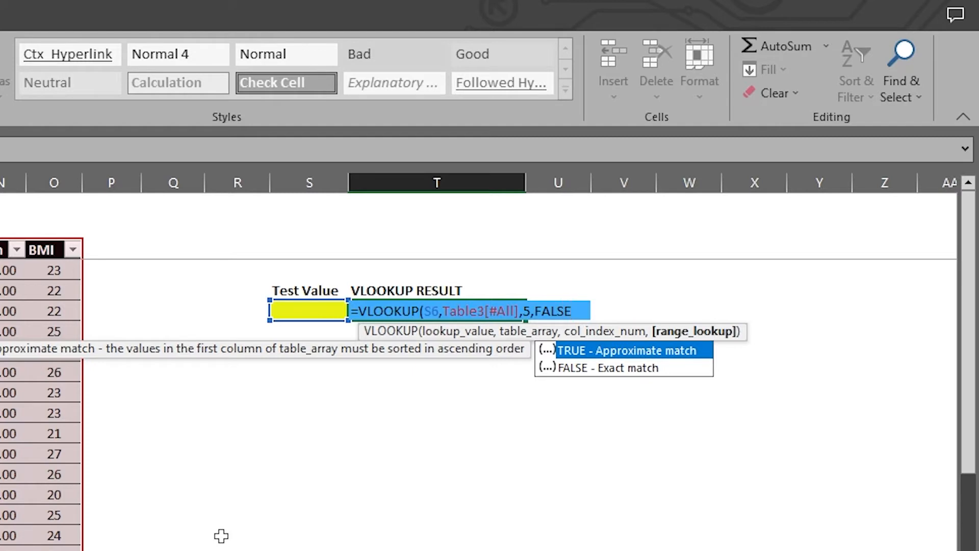
key(Down)
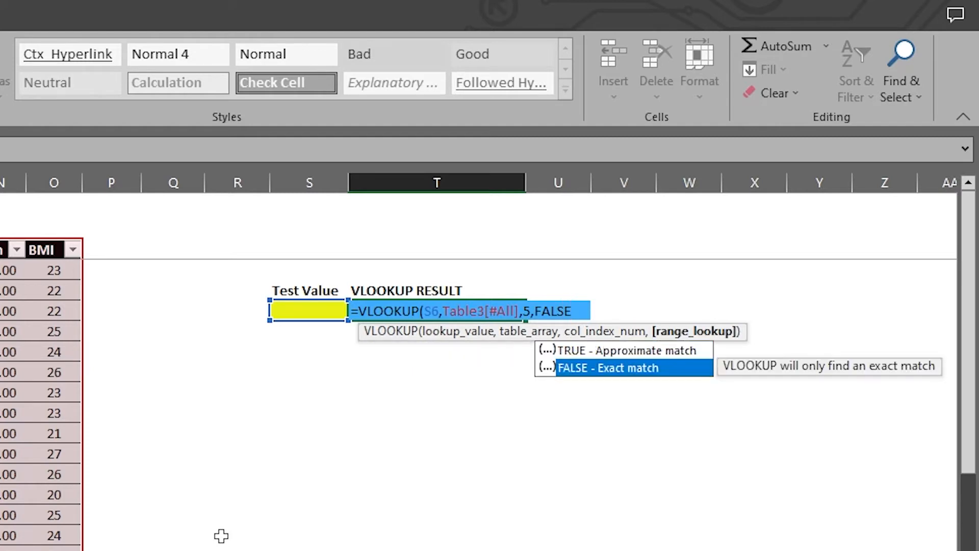
key(Tab)
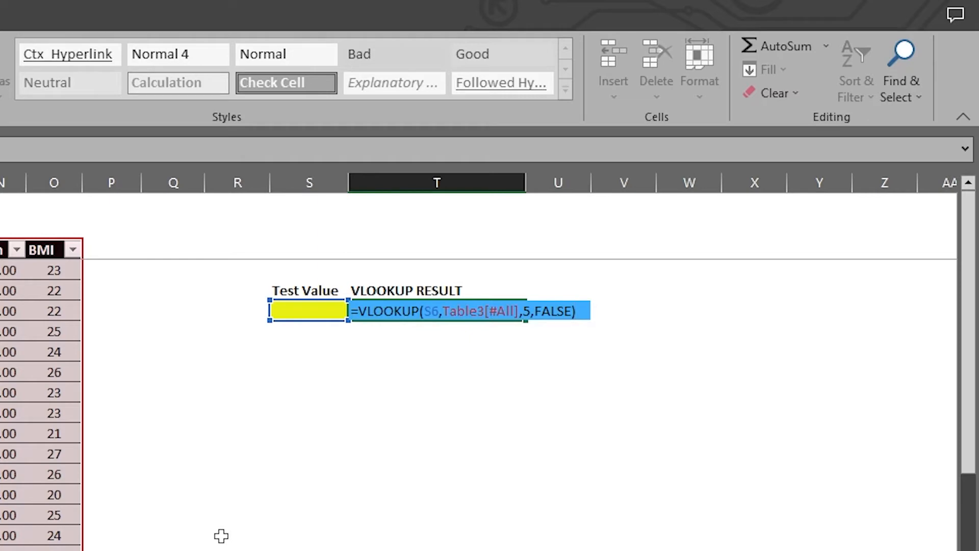
key(Return)
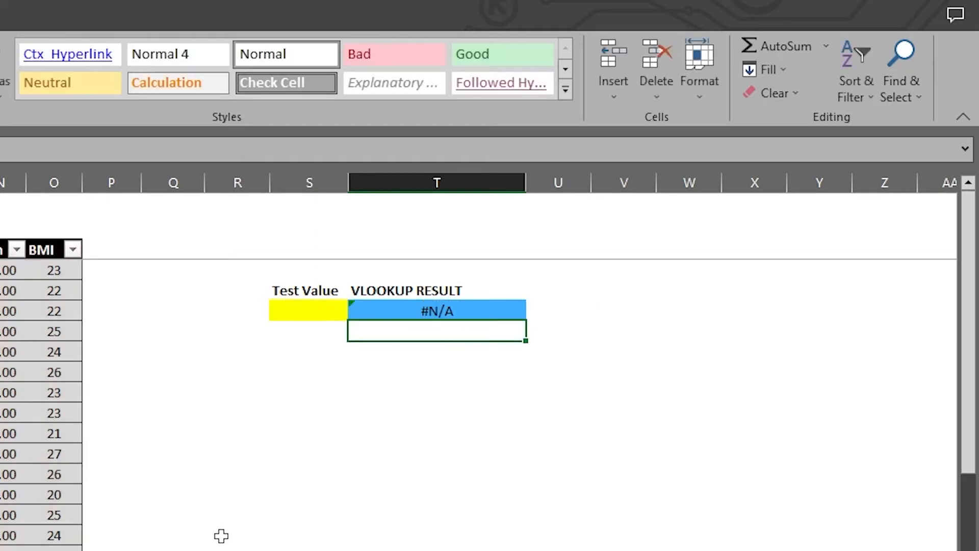
- Enter player ID 8 as the test value in S6 to look up that player's last name
click(291, 310)
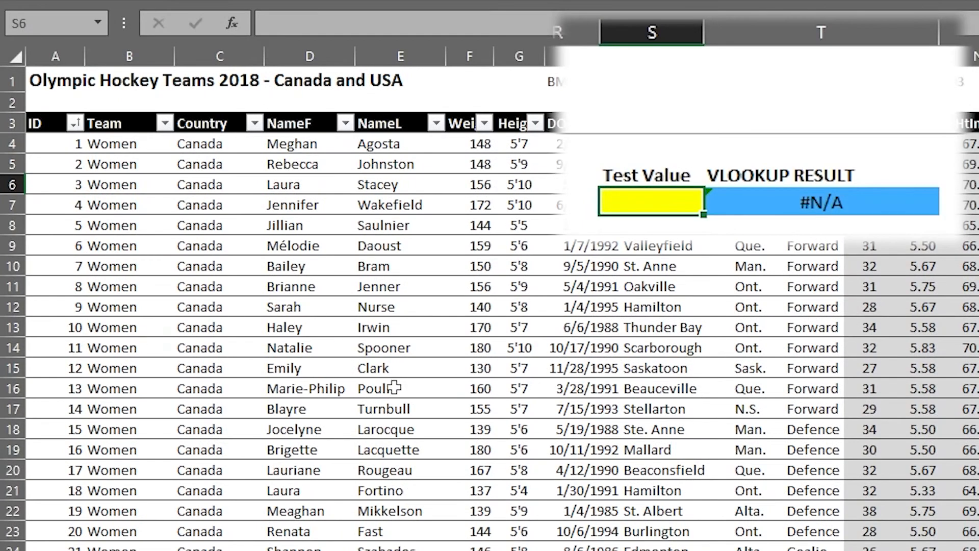
click(388, 289)
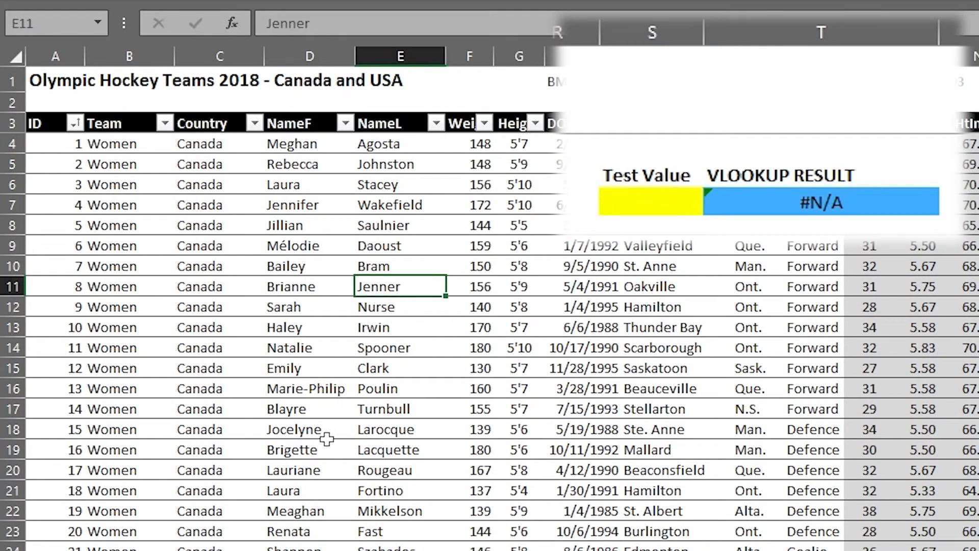
click(66, 291)
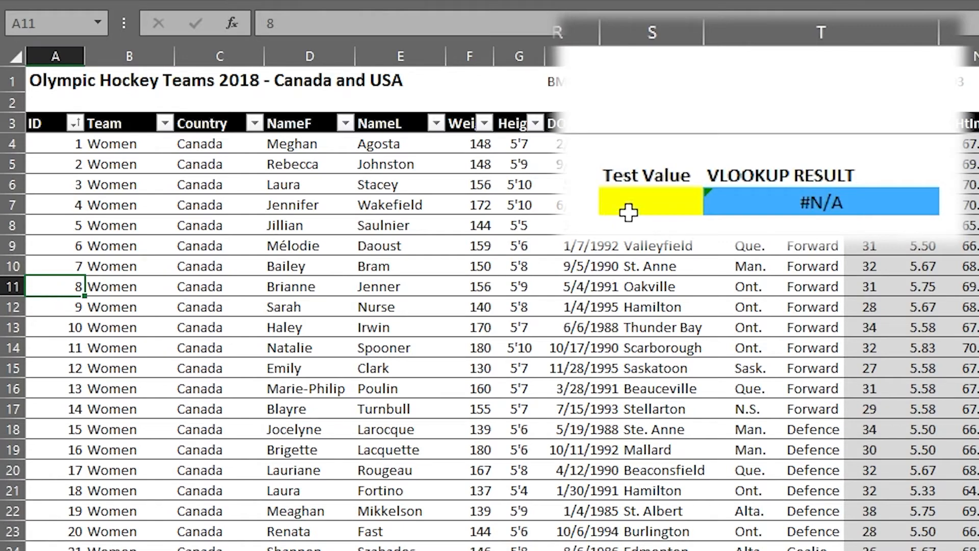
click(640, 200)
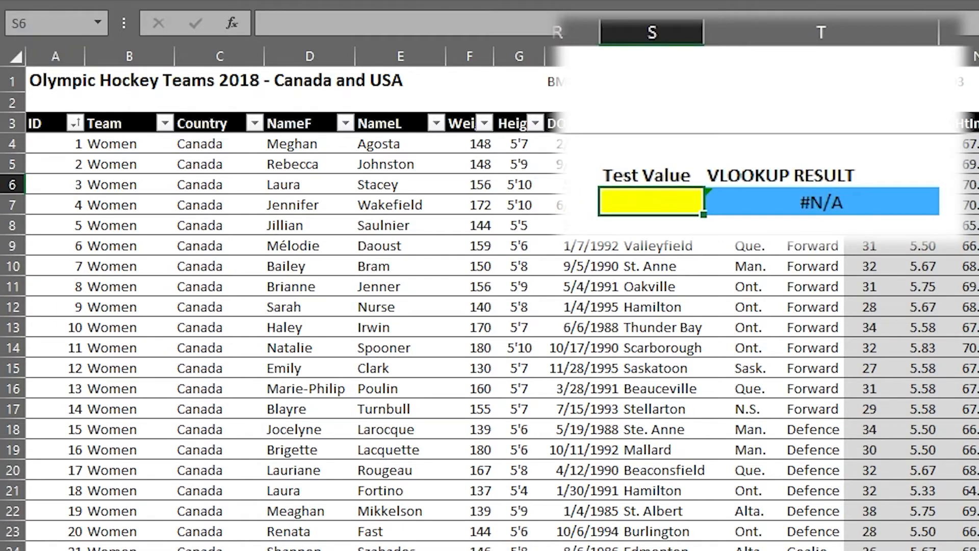
text(8)
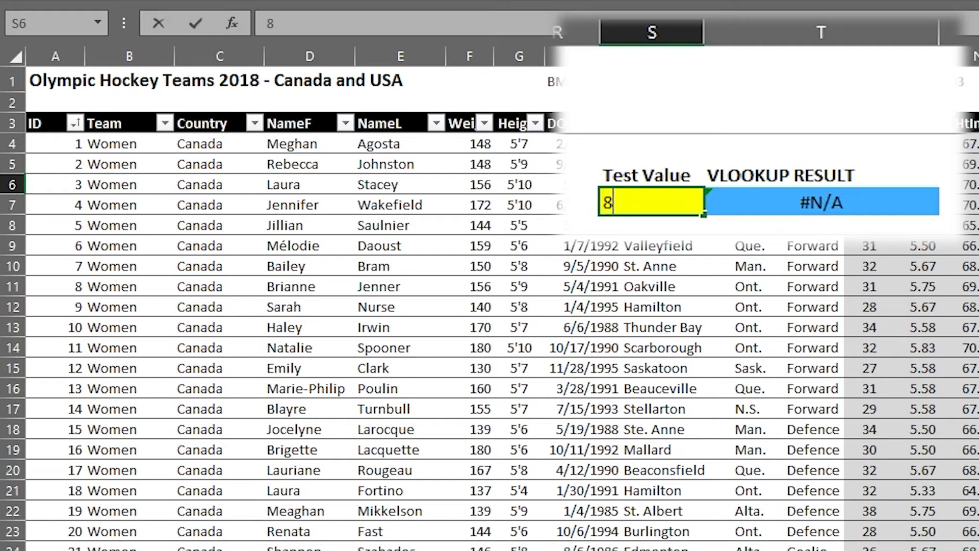
key(Return)
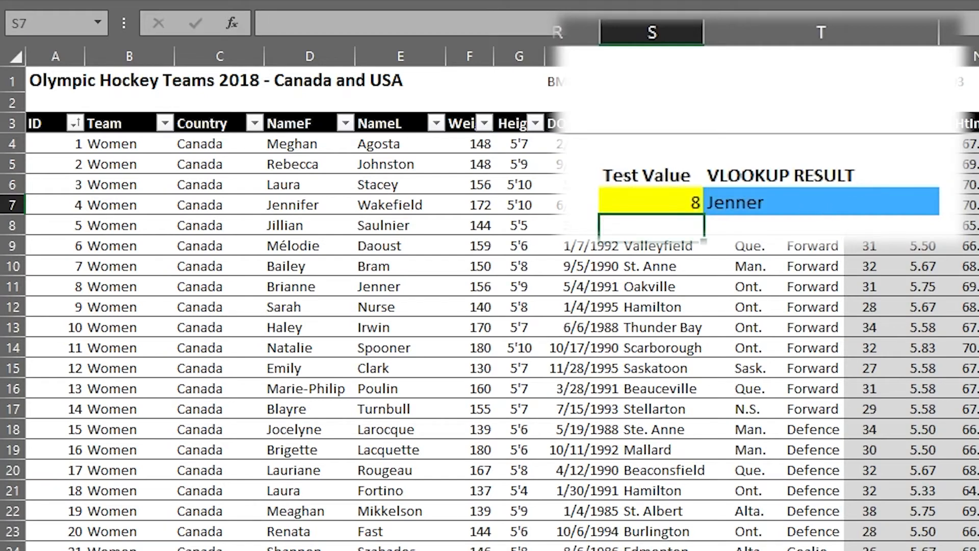
- Fill the test value and lookup formula from S6:T6 down to row 14, numbering the IDs 8 to 16, and check the results
drag(662, 201, 719, 192)
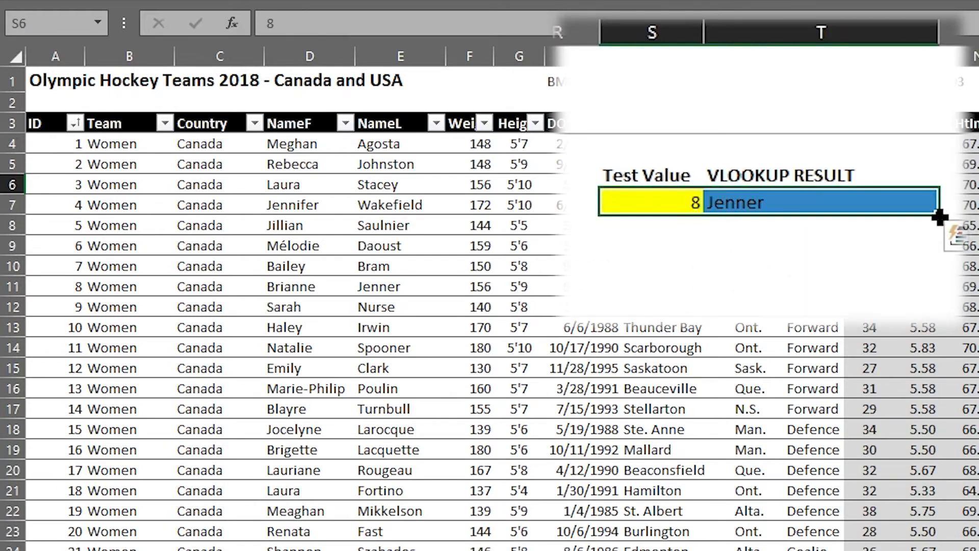
drag(939, 216, 940, 433)
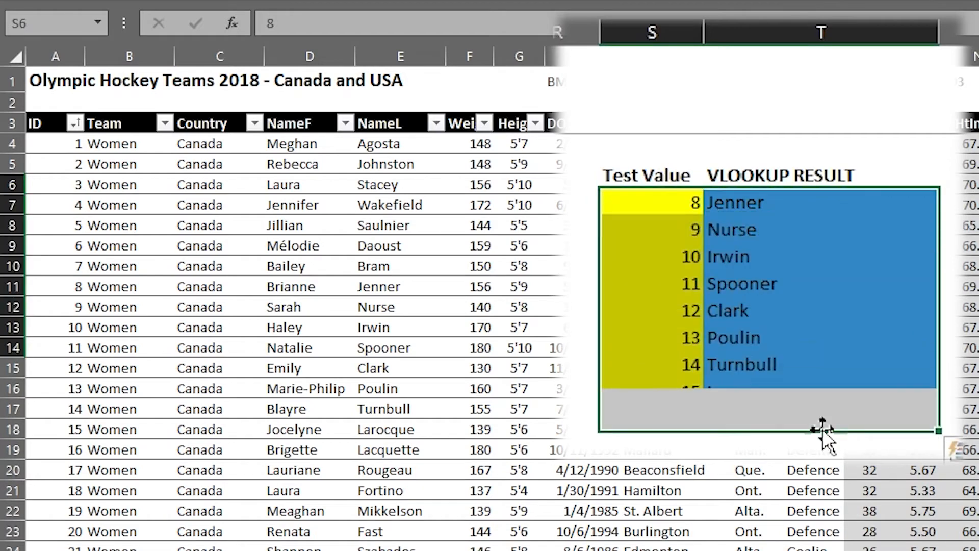
click(678, 235)
click(757, 233)
click(756, 259)
click(758, 283)
click(750, 312)
click(744, 337)
- Change the test values in S8 to 55 and S9 to 1, and check the last player ID in the table
click(666, 257)
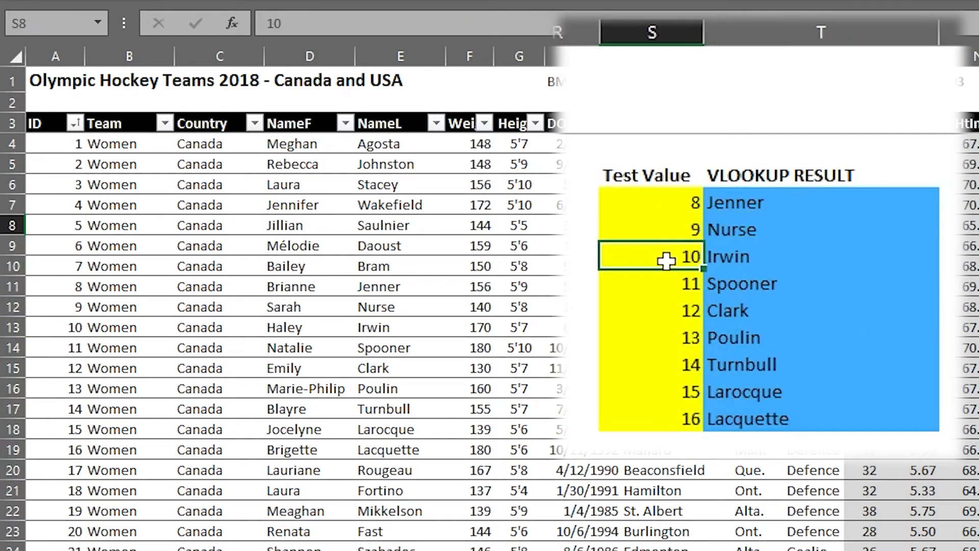
text(55)
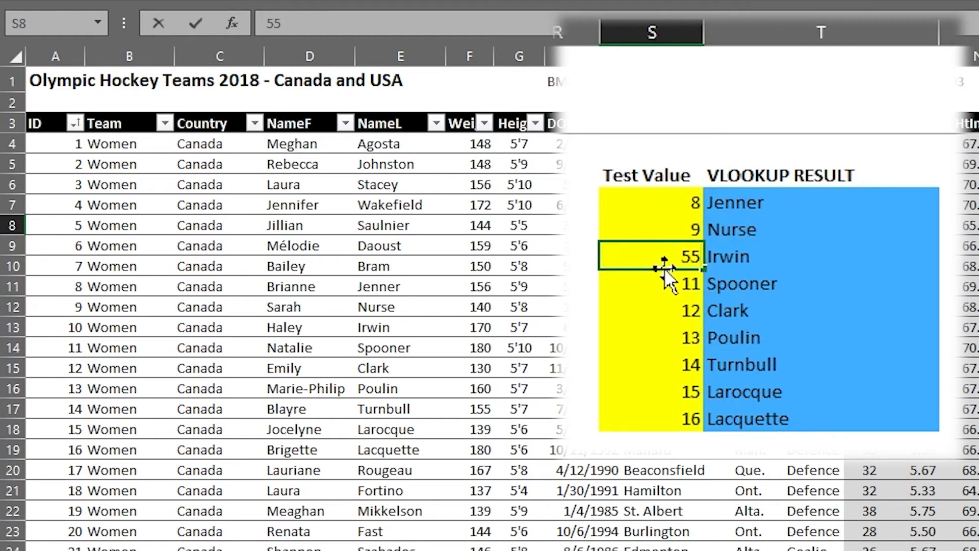
key(Return)
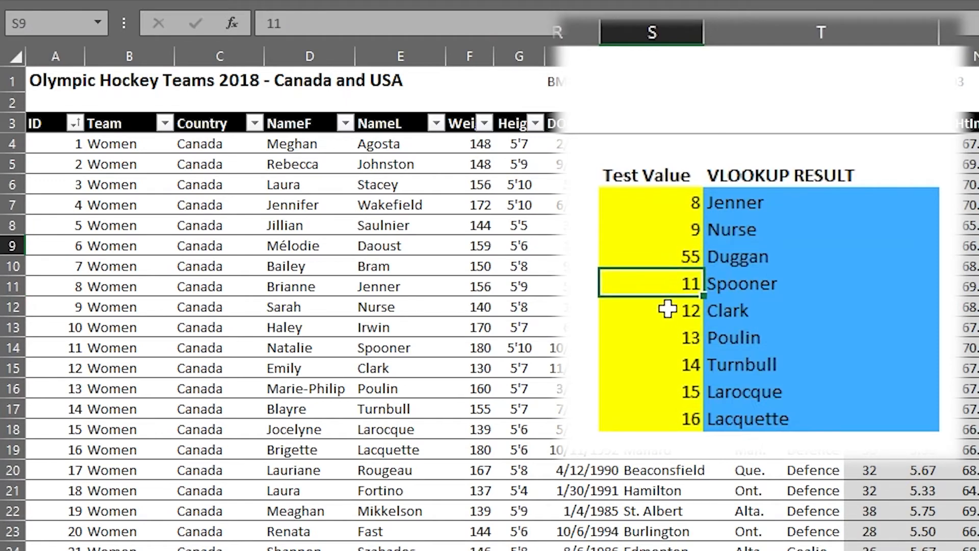
text(1)
key(Return)
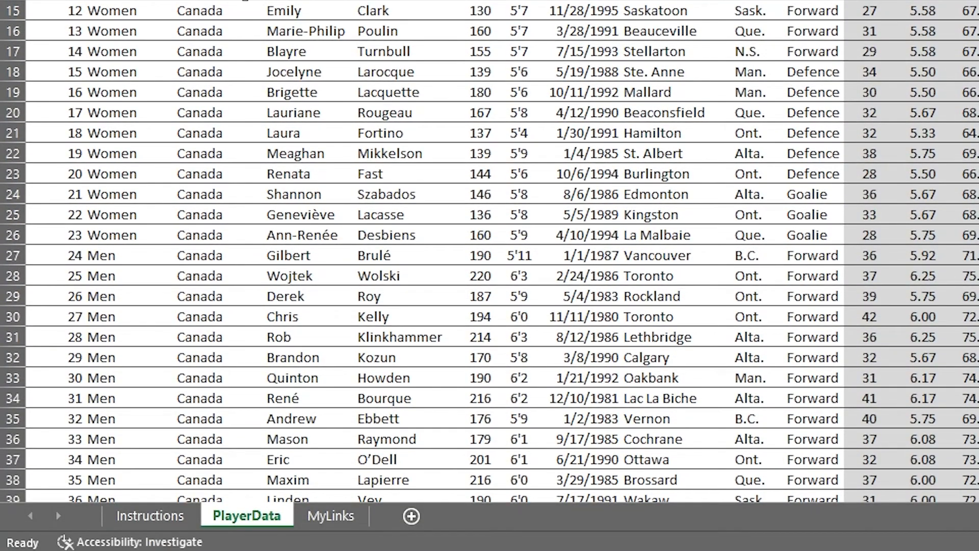
scroll(489, 255, down, 20)
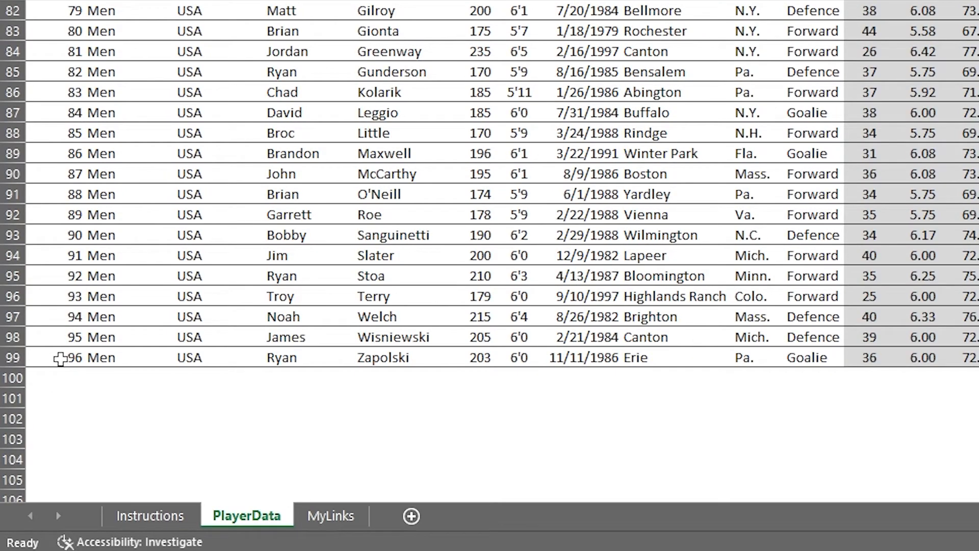
click(51, 358)
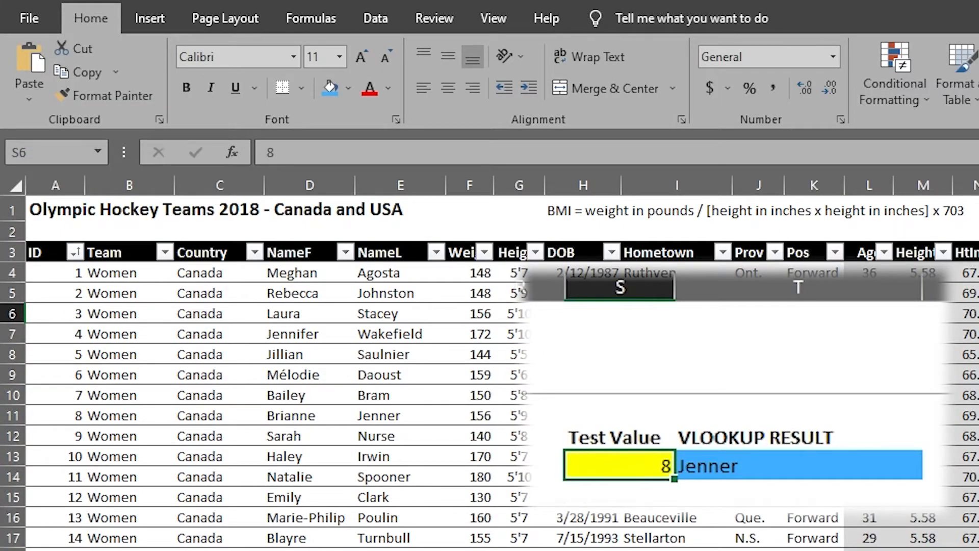
- Enter 97 as the test value in S6 to try the lookup with an ID outside the table
text(97)
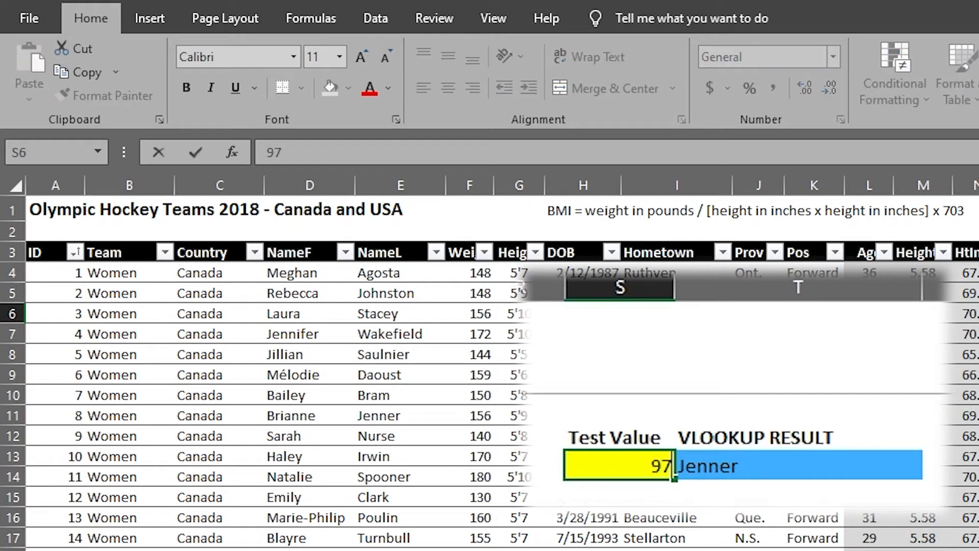
key(Return)
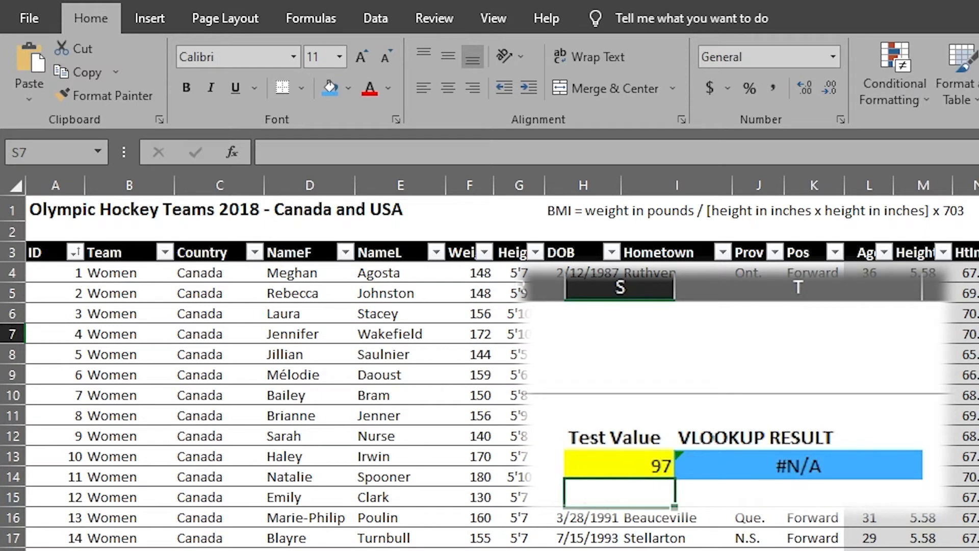
click(611, 462)
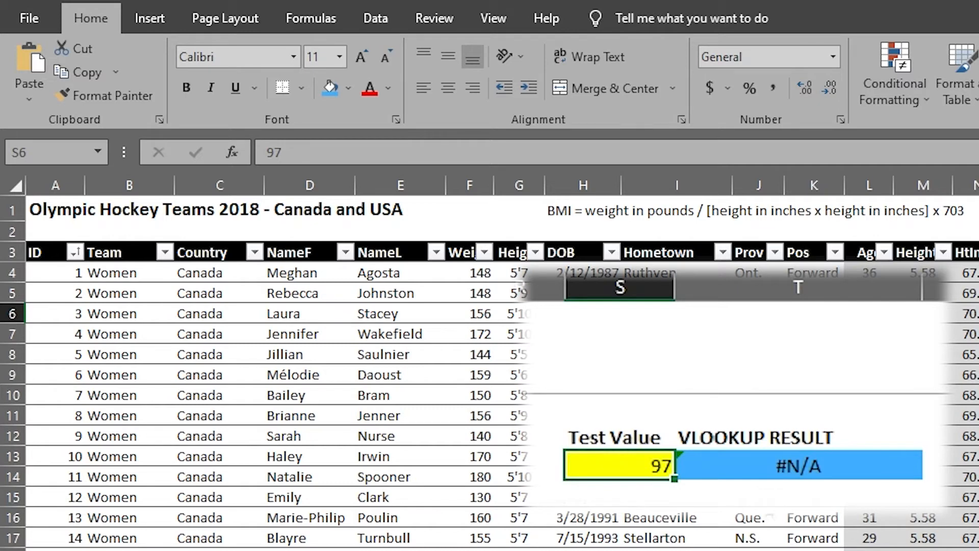
- Wrap the VLOOKUP formula in T6 in IFERROR with "Player ID Not Found" as the value returned on an error
click(762, 465)
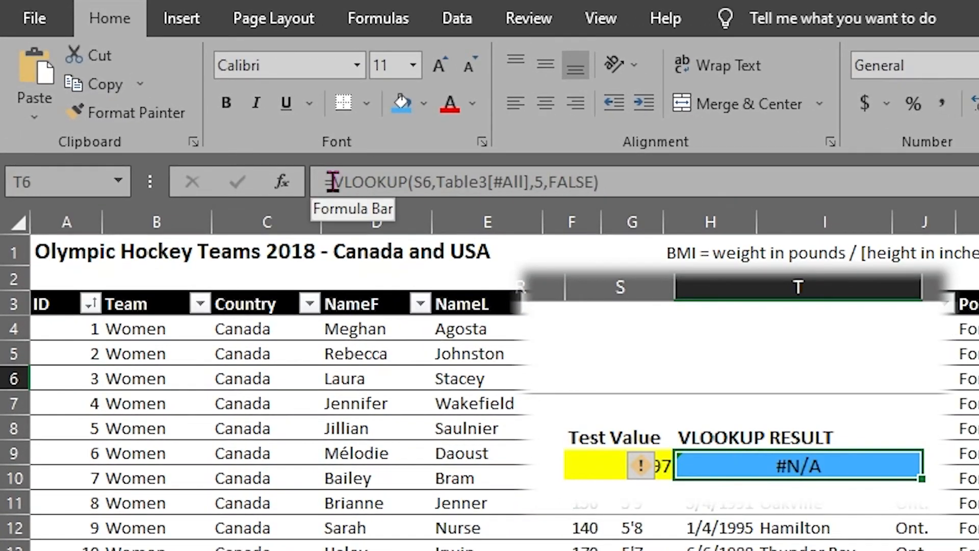
click(271, 153)
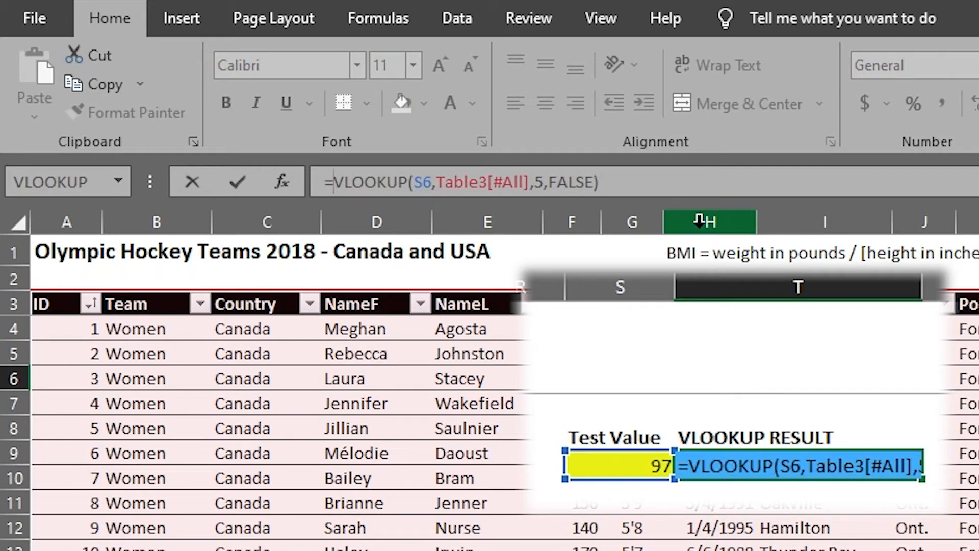
text(IFERROR)
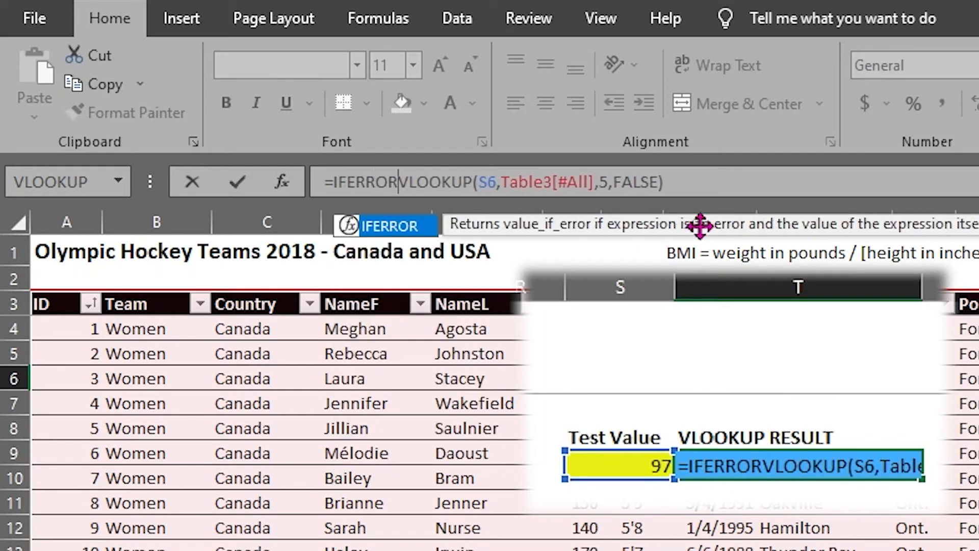
text(()
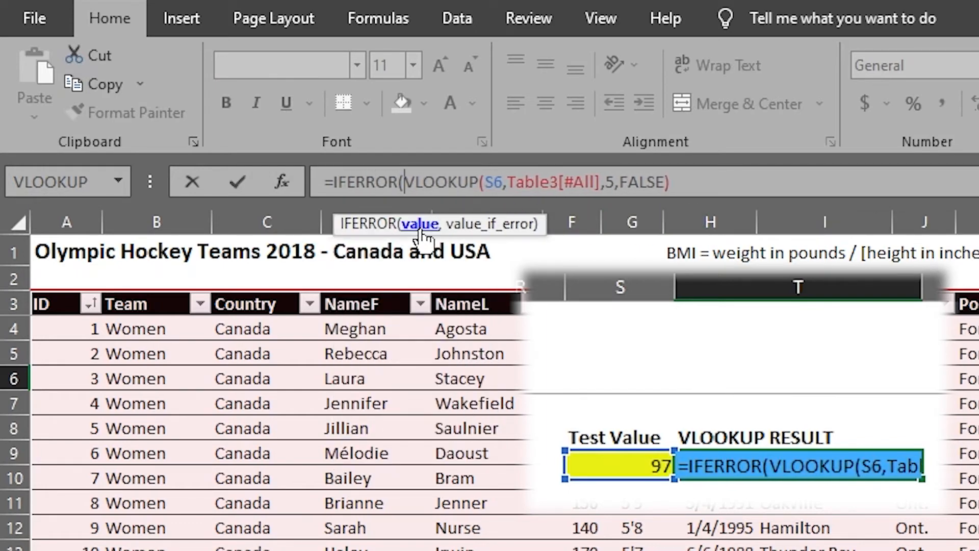
drag(682, 182, 404, 183)
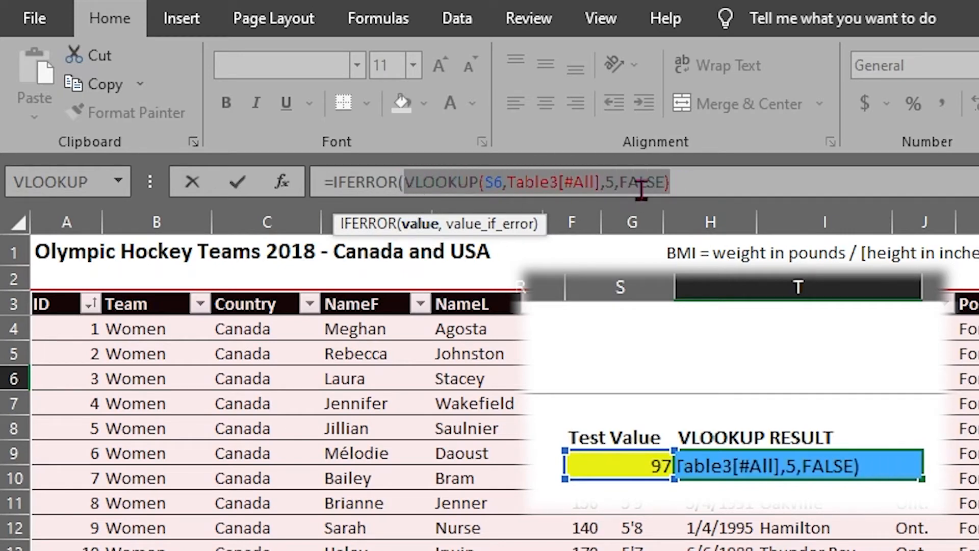
click(682, 183)
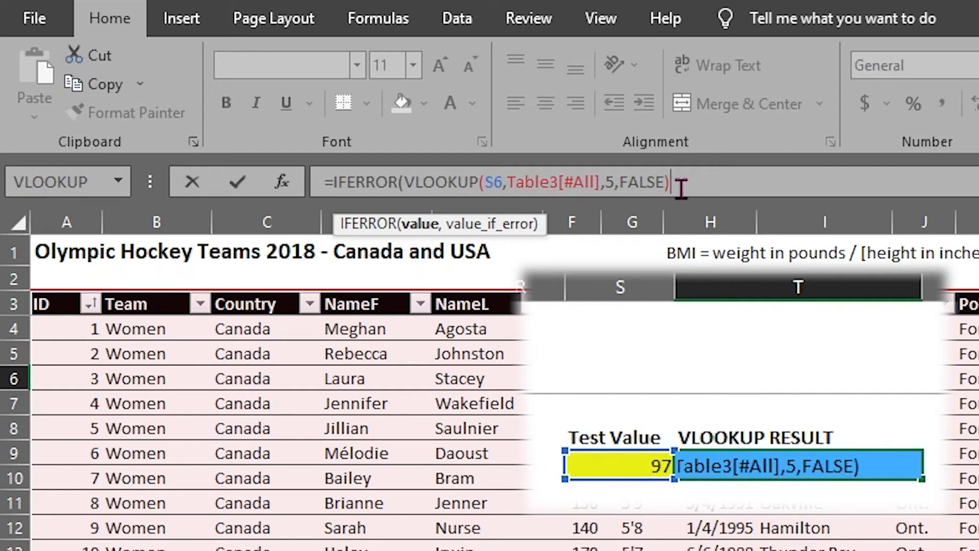
text(,)
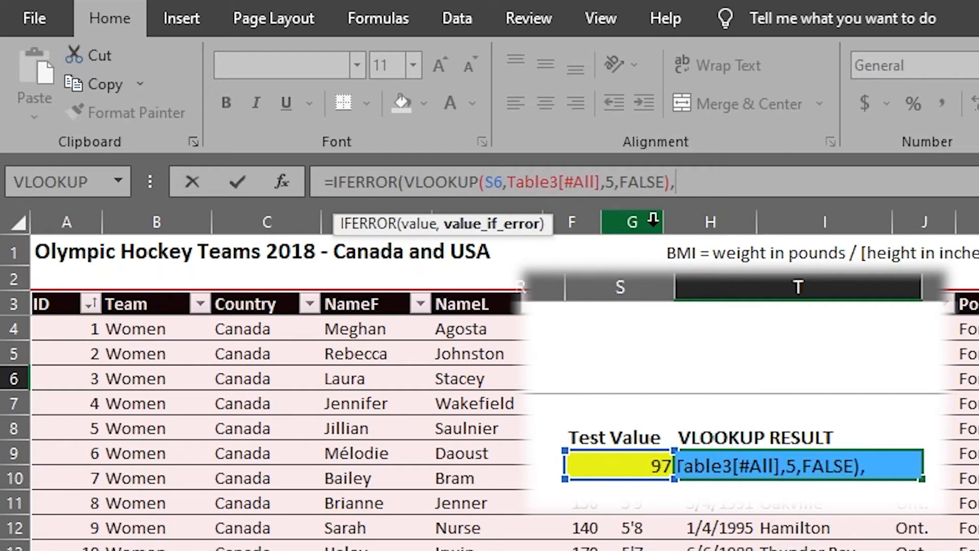
text(")
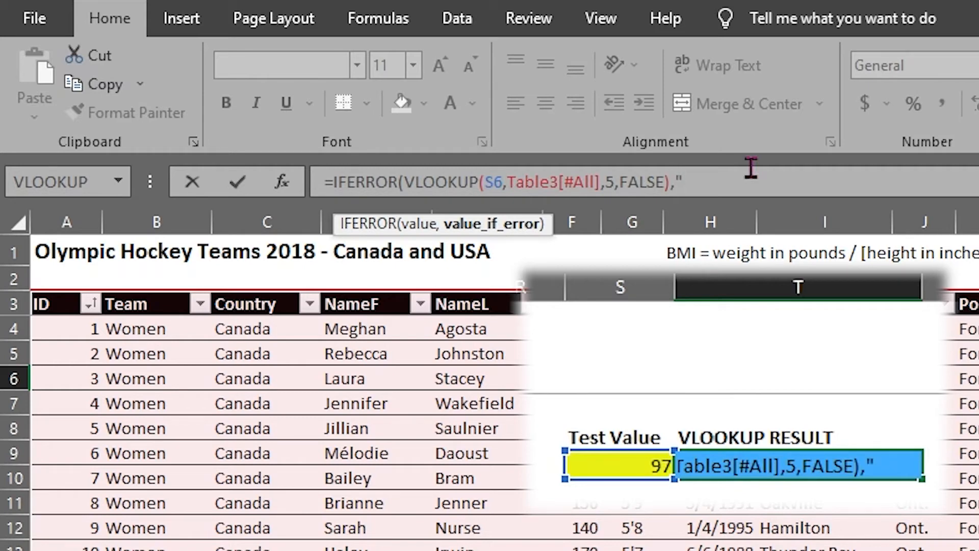
text(Player ID Not Found)
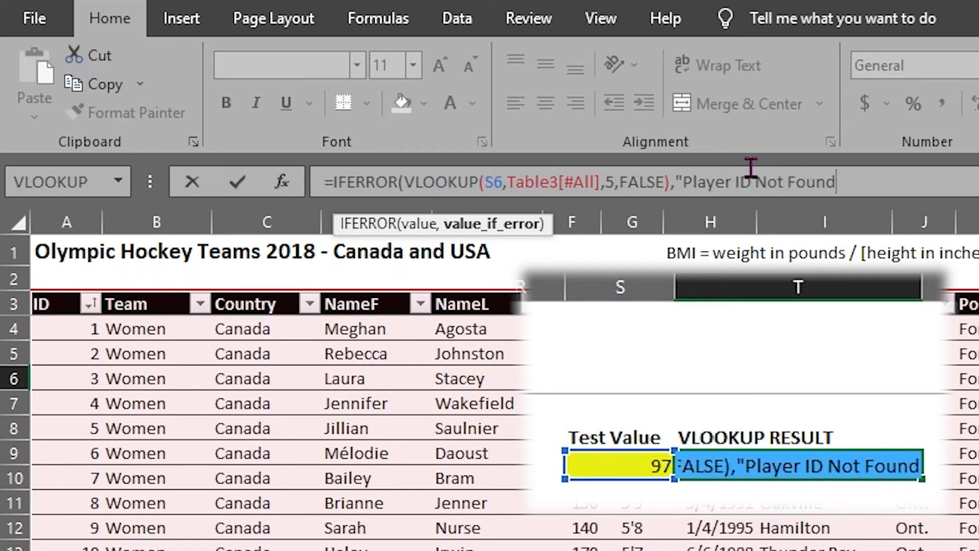
key(Return)
- Test the IFERROR formula by entering 33 and then 123 as the test value in S6
click(635, 461)
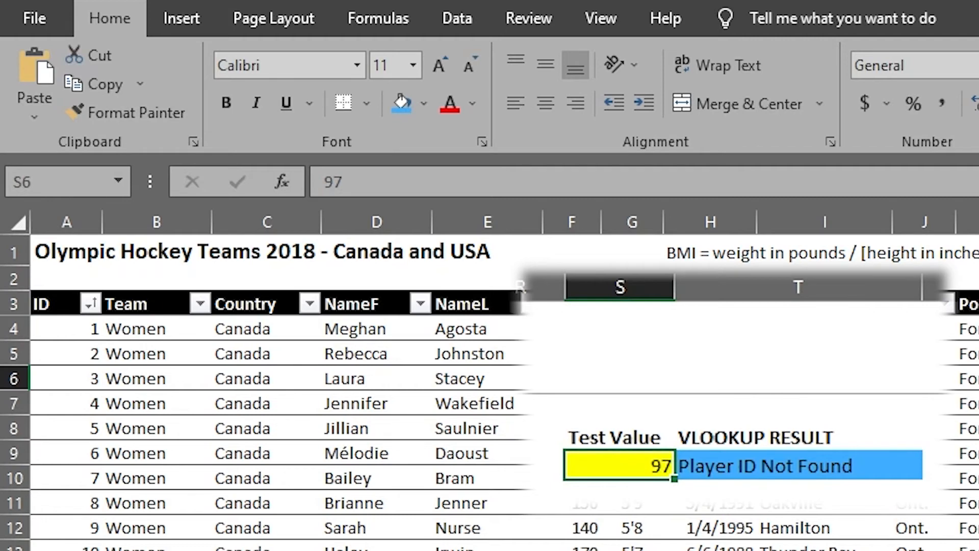
text(33)
key(Return)
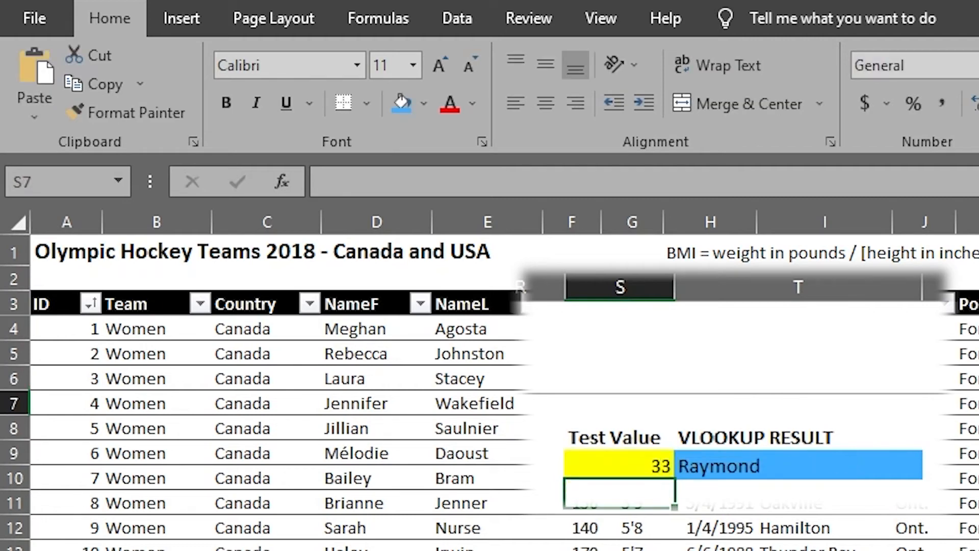
click(613, 465)
text(123)
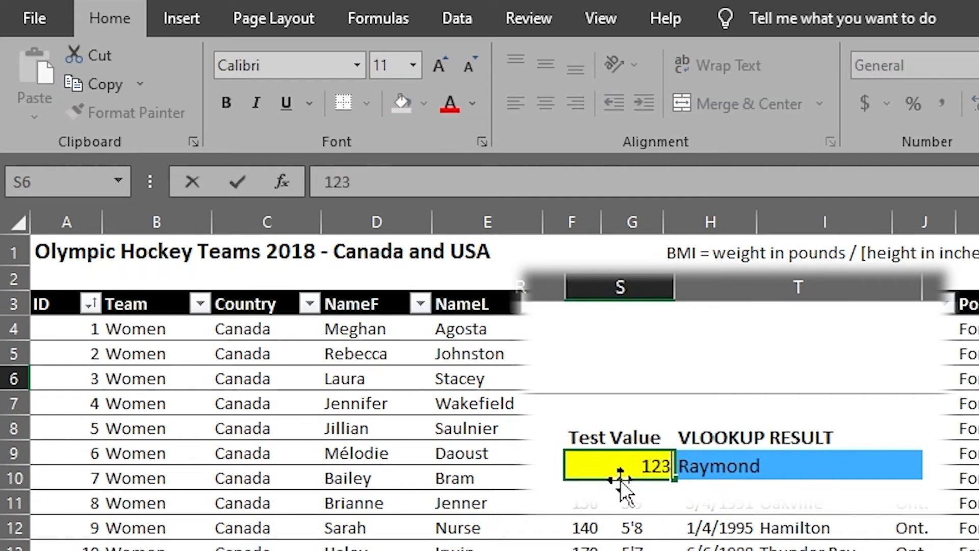
key(Return)
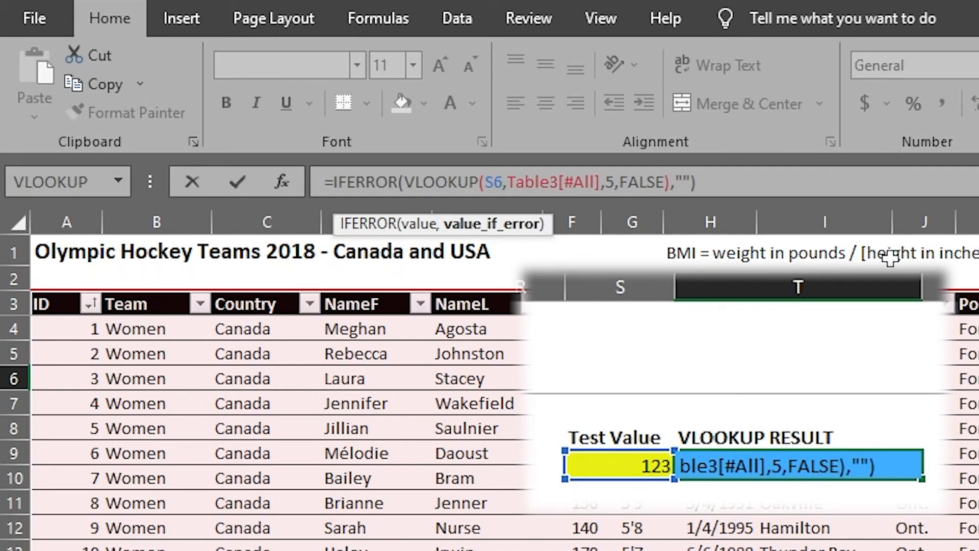
- Replace the IFERROR message in the T6 formula with "Please enter a value from 1-97" and check the result
text(Please enter a value between)
key(BackSpace)
key(BackSpace)
key(BackSpace)
key(BackSpace)
key(BackSpace)
key(BackSpace)
key(BackSpace)
text(from 1-97)
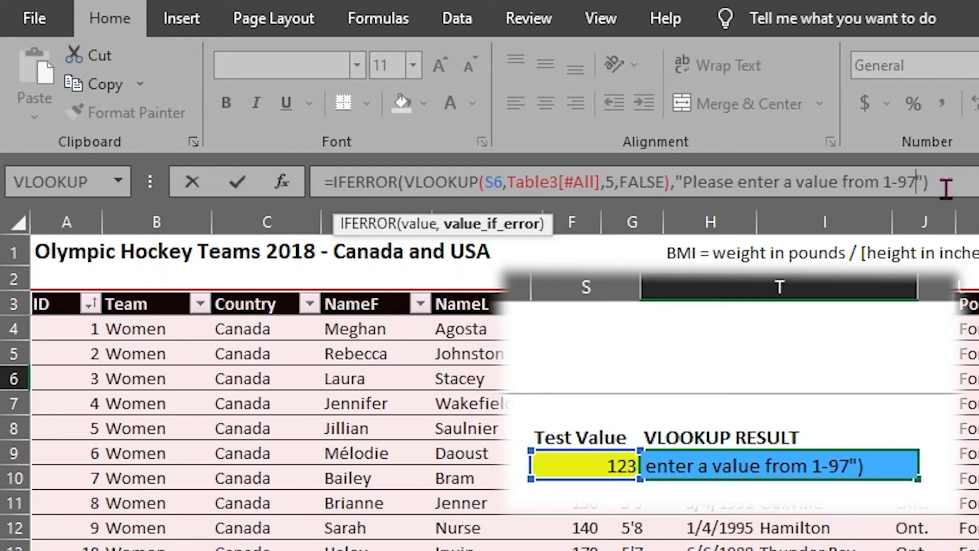
key(Return)
click(745, 465)
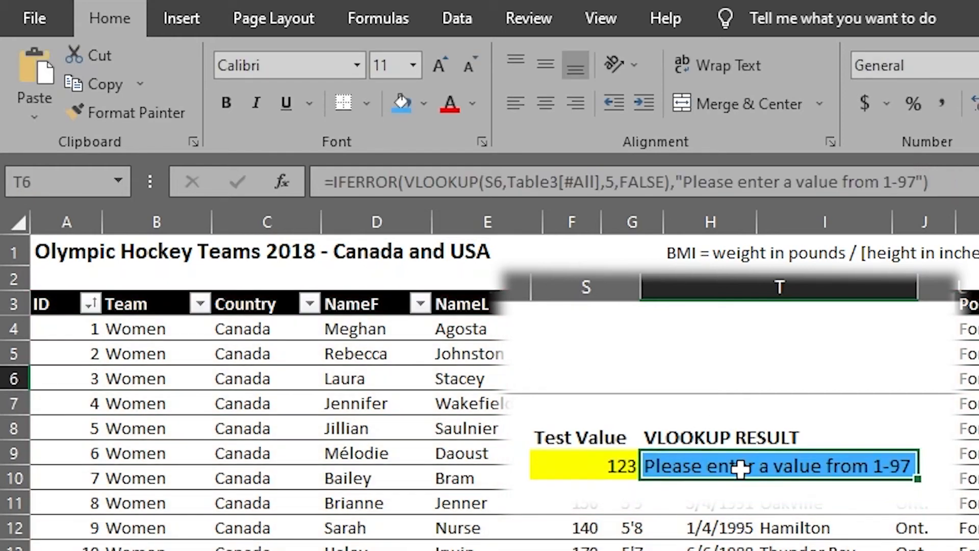
- Test the revised error message by entering 96 and then 333 as the test value in S6
click(589, 467)
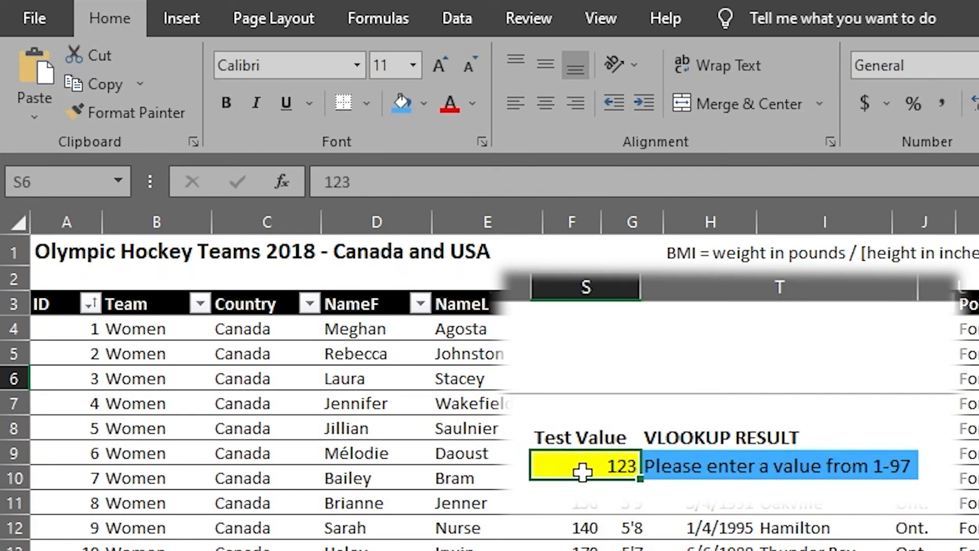
text(96)
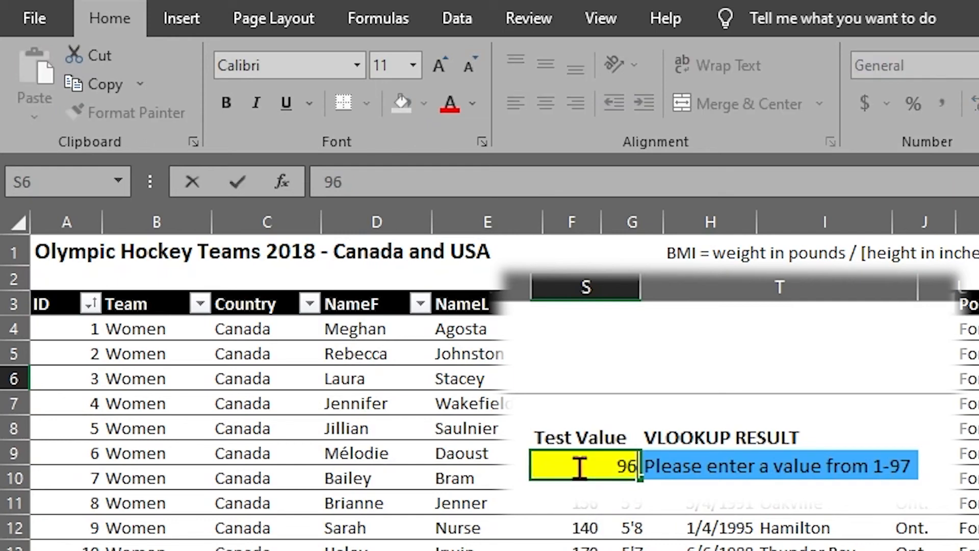
key(Return)
click(579, 465)
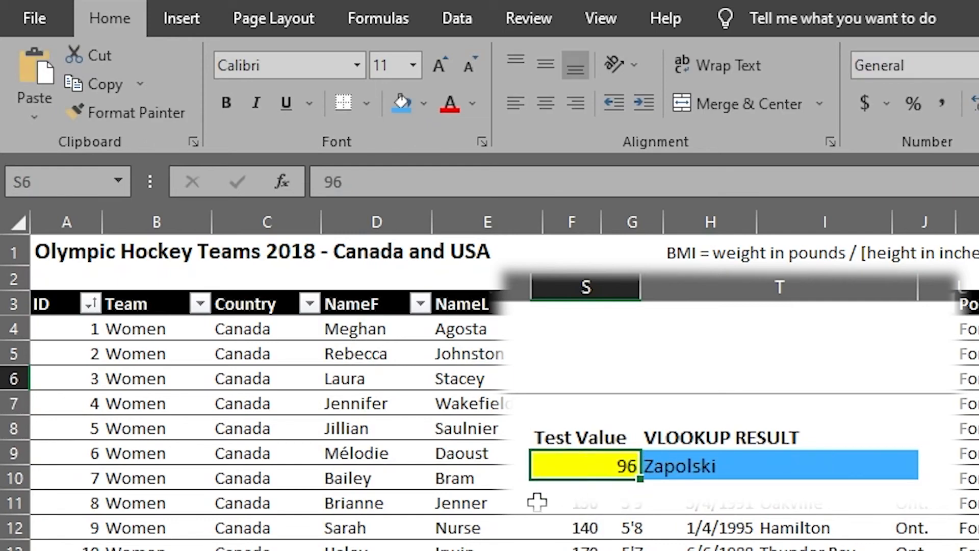
text(333)
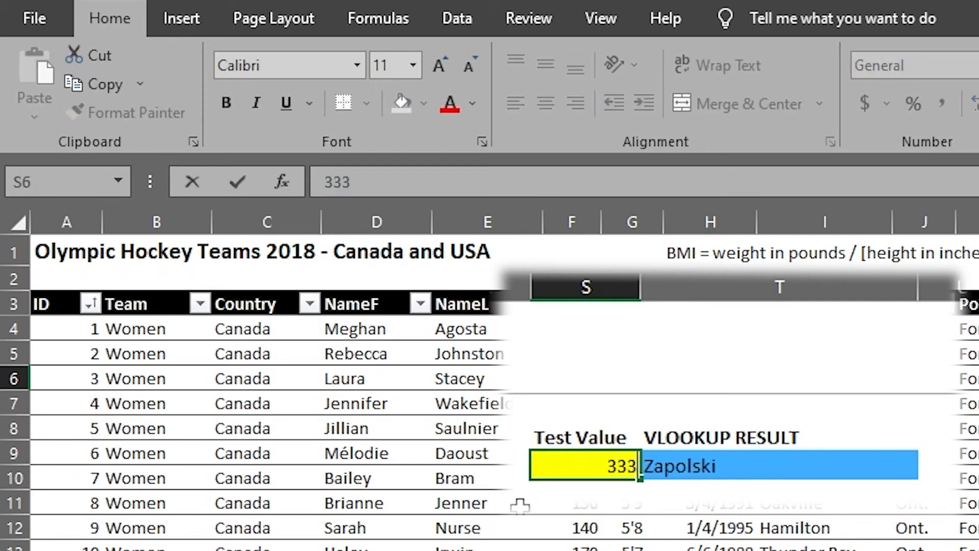
key(Return)
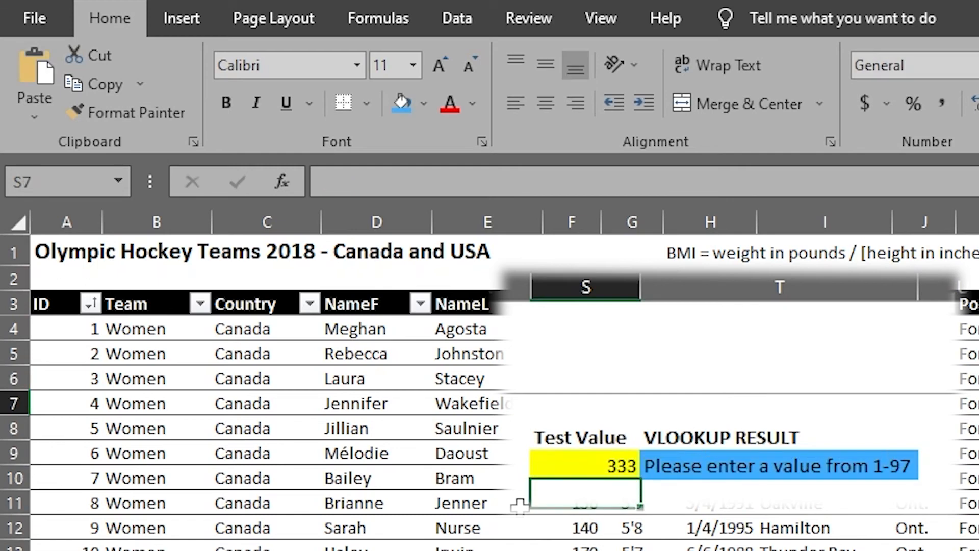